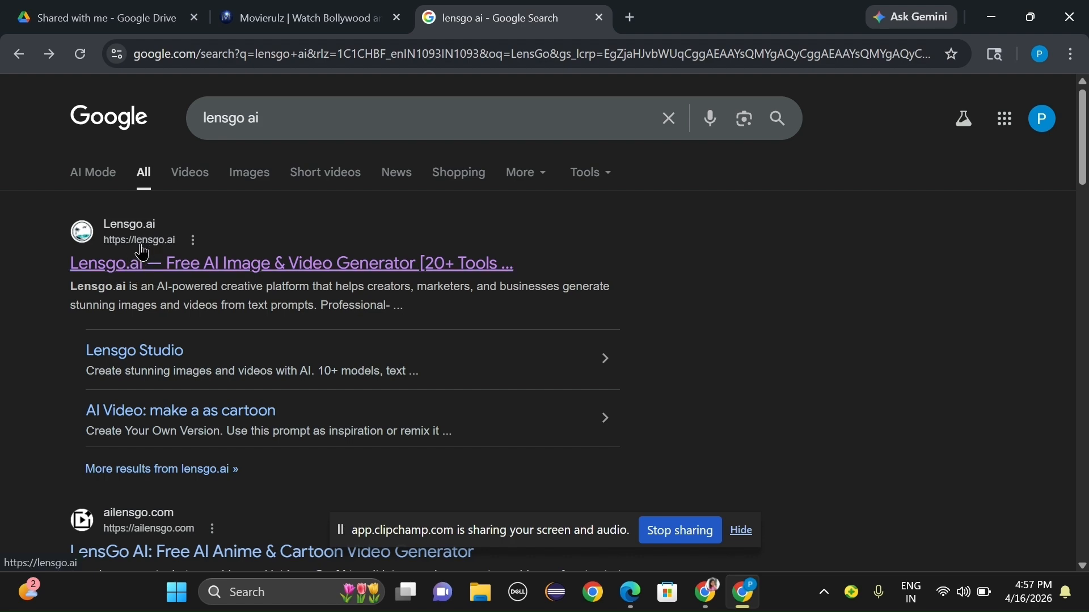
# Open the Lensgo.ai website from the search results and start creating for free to reach the dashboard.
pyautogui.click(141, 252)
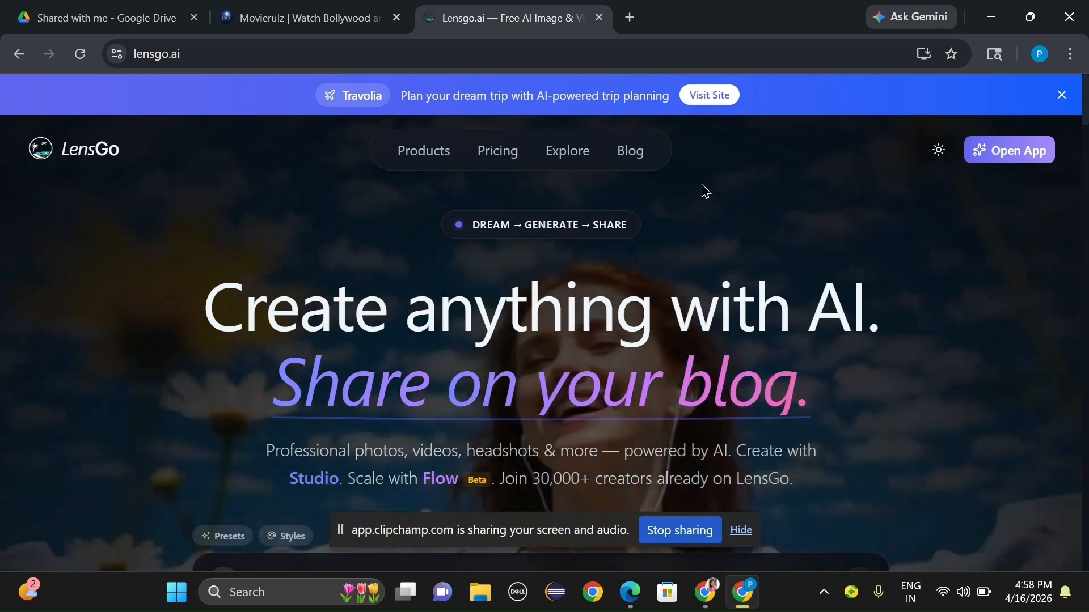
pyautogui.scroll(-5, 703, 190)
pyautogui.scroll(-1, 397, 286)
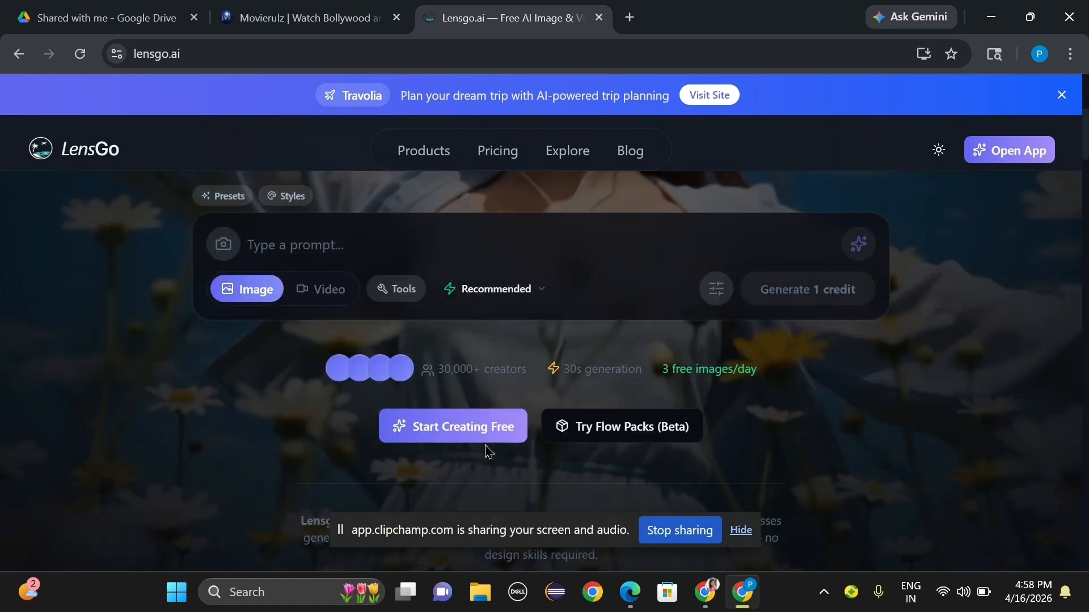
pyautogui.scroll(-3, 489, 452)
pyautogui.scroll(2, 458, 349)
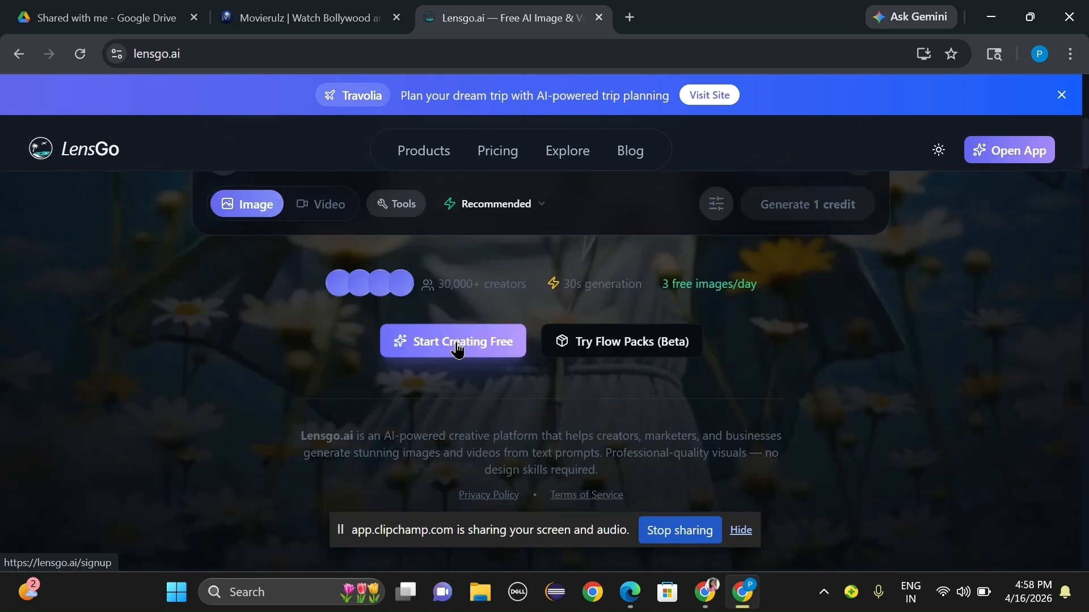
pyautogui.click(458, 347)
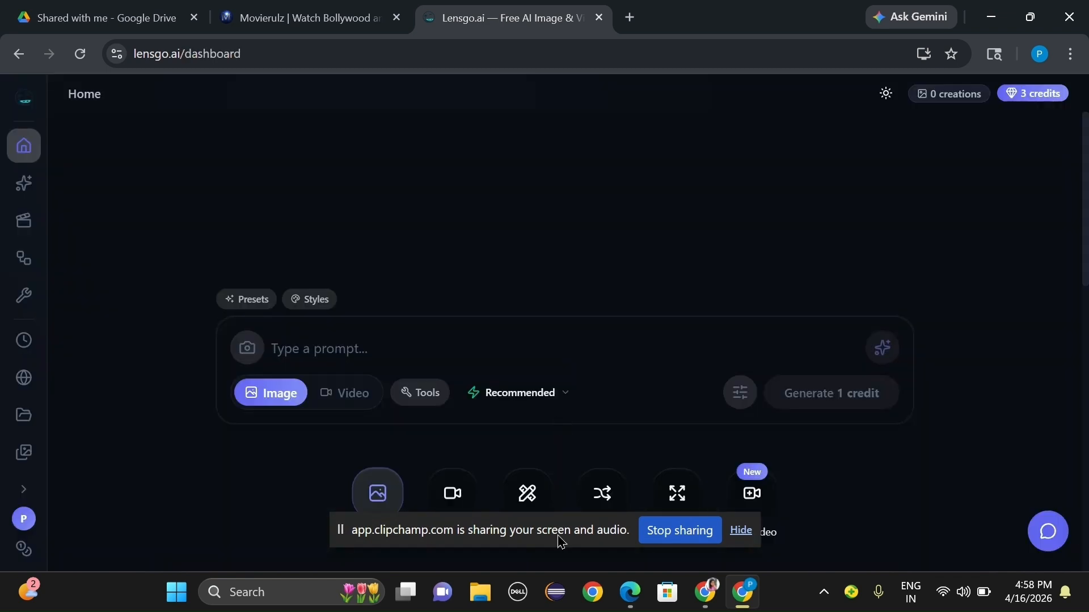
pyautogui.moveTo(560, 542); pyautogui.dragTo(644, 89)
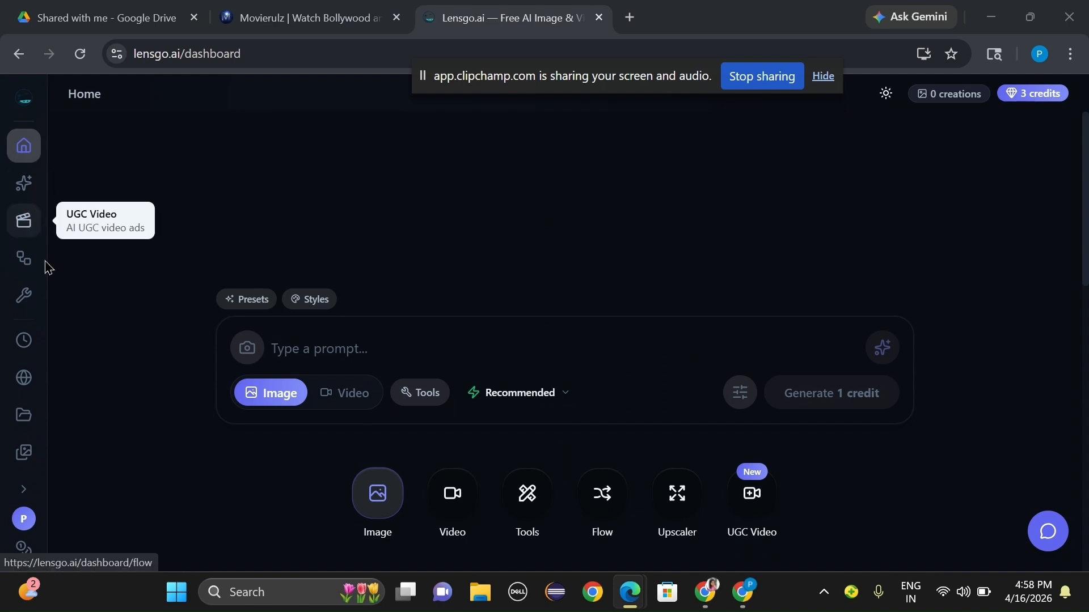
pyautogui.moveTo(34, 268)
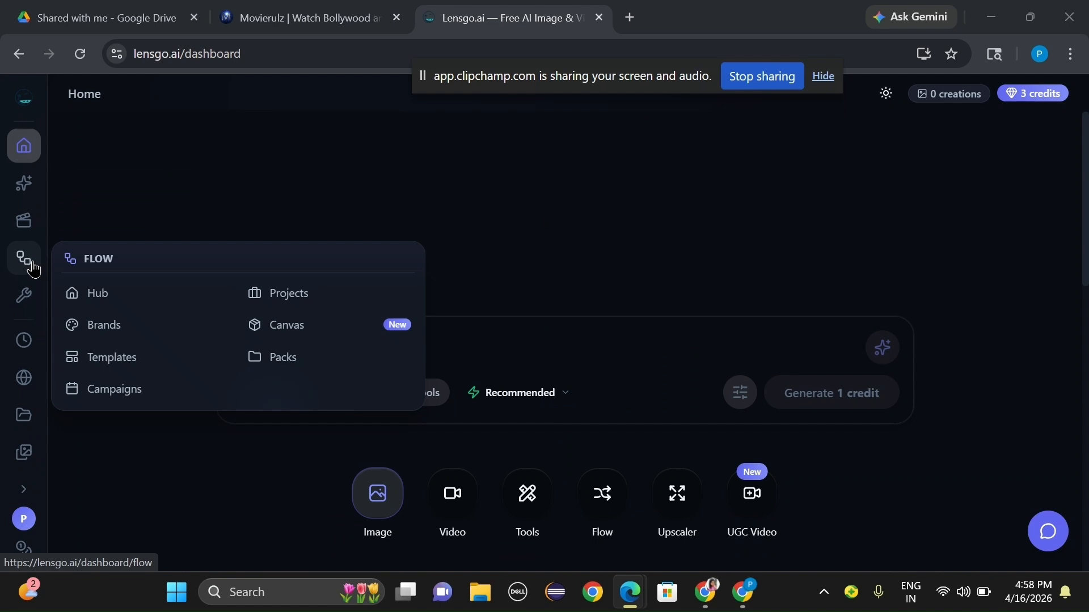
pyautogui.moveTo(24, 298)
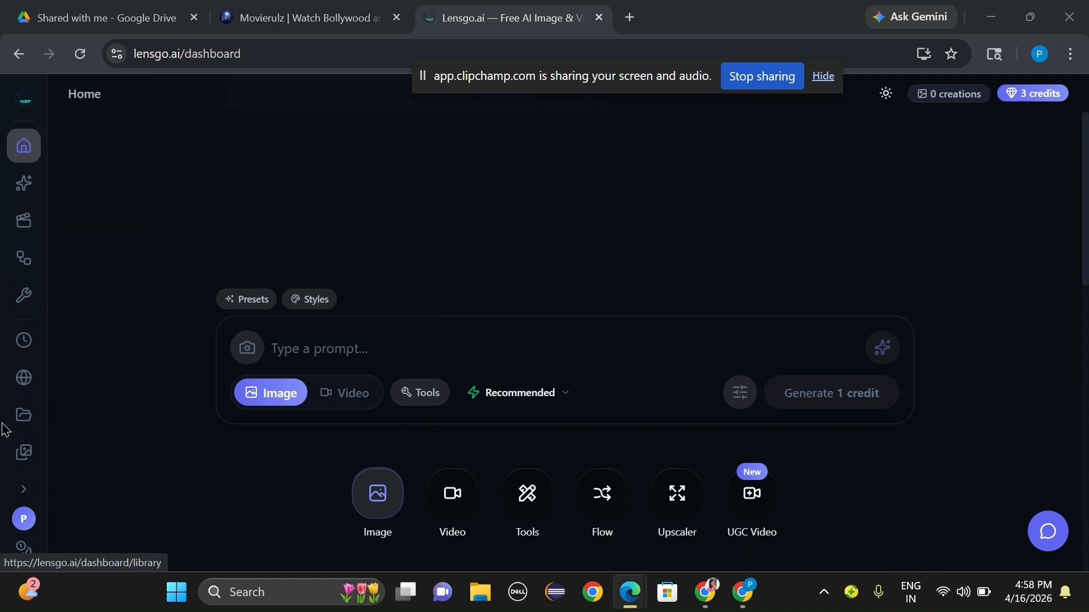
pyautogui.moveTo(25, 460)
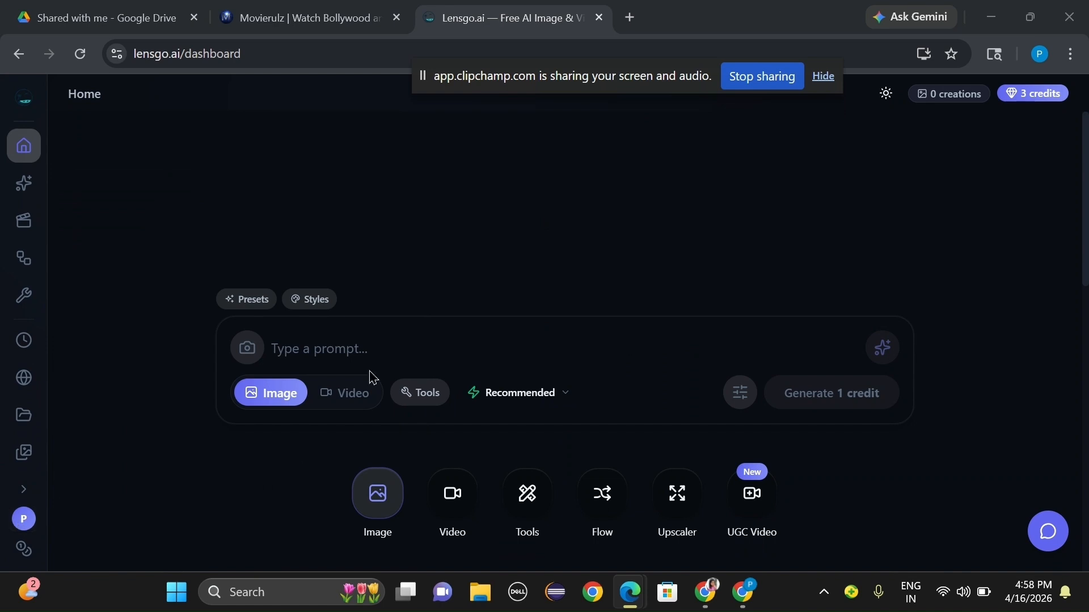
# Generate an image from the prompt "A shocked person with bright background, high contrast, vibrant colors, dramatic lighting, thumbnail style, 4k".
pyautogui.click(351, 354)
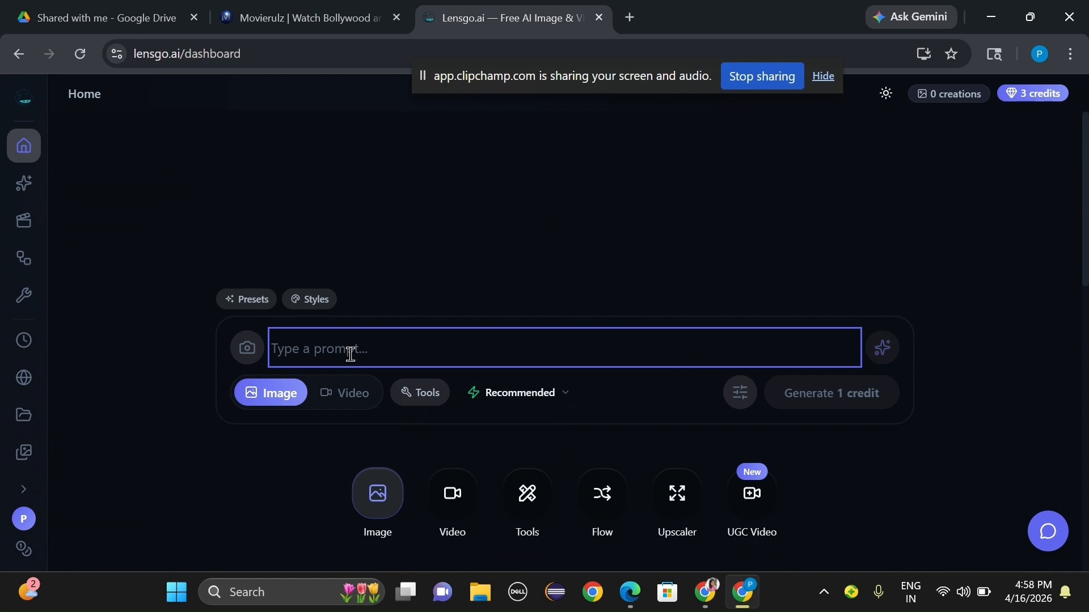
pyautogui.write('A shocked person with bright background, high contrast, vibrant colors, dramatic lighting, thumbnail style, 4k')
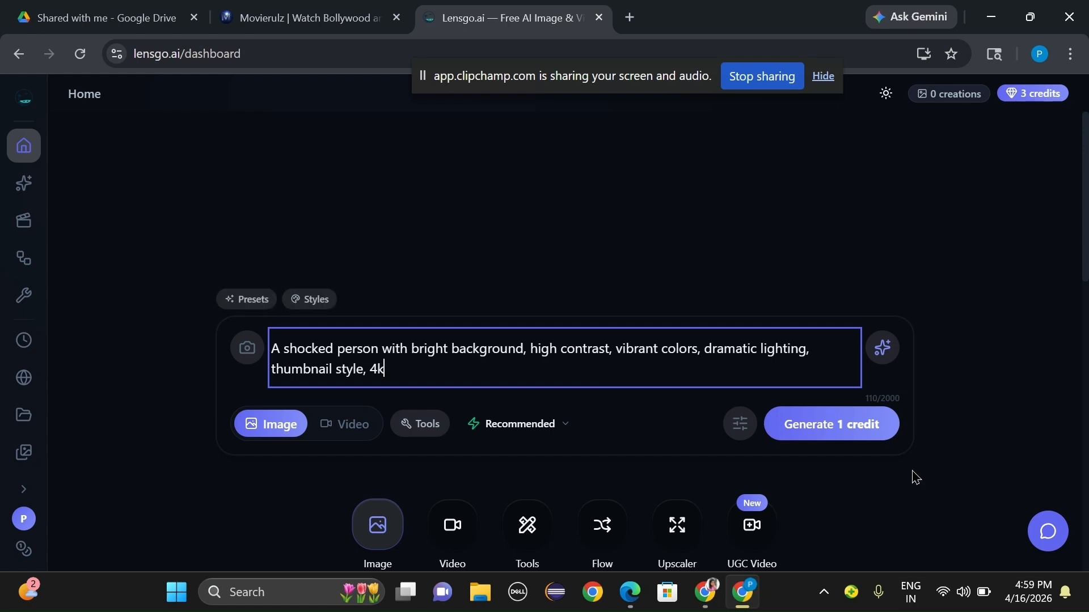
pyautogui.click(851, 432)
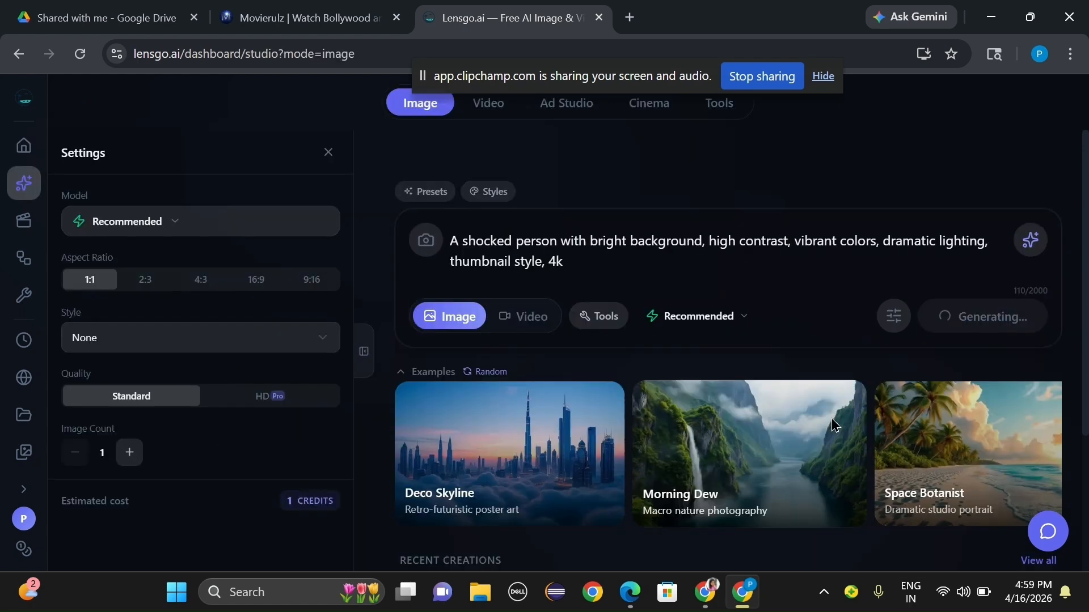
pyautogui.scroll(-3, 824, 365)
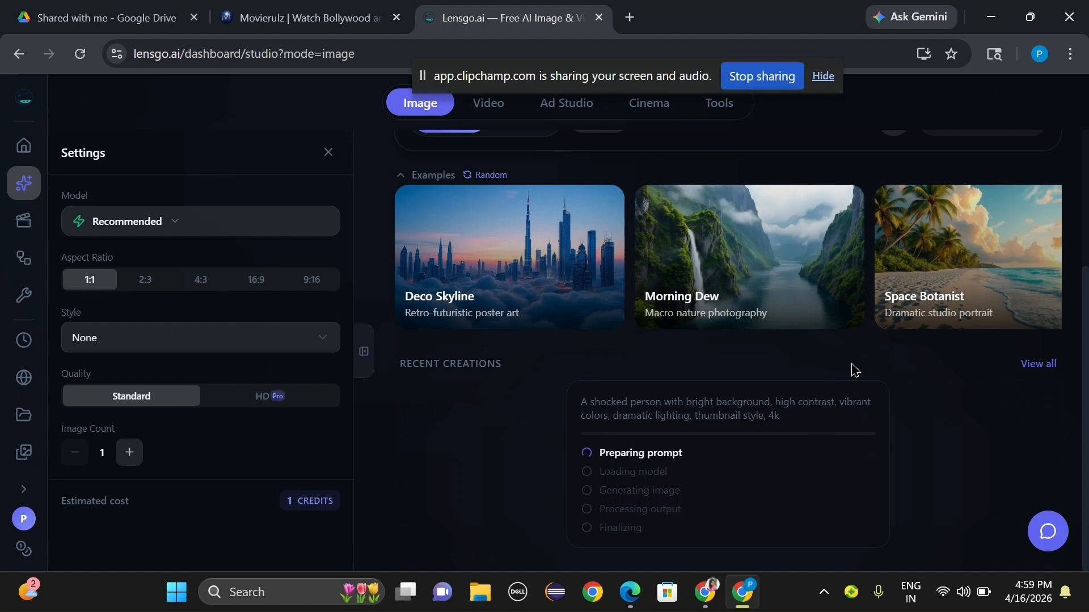
pyautogui.scroll(3, 800, 448)
pyautogui.scroll(-3, 800, 448)
pyautogui.scroll(1, 799, 448)
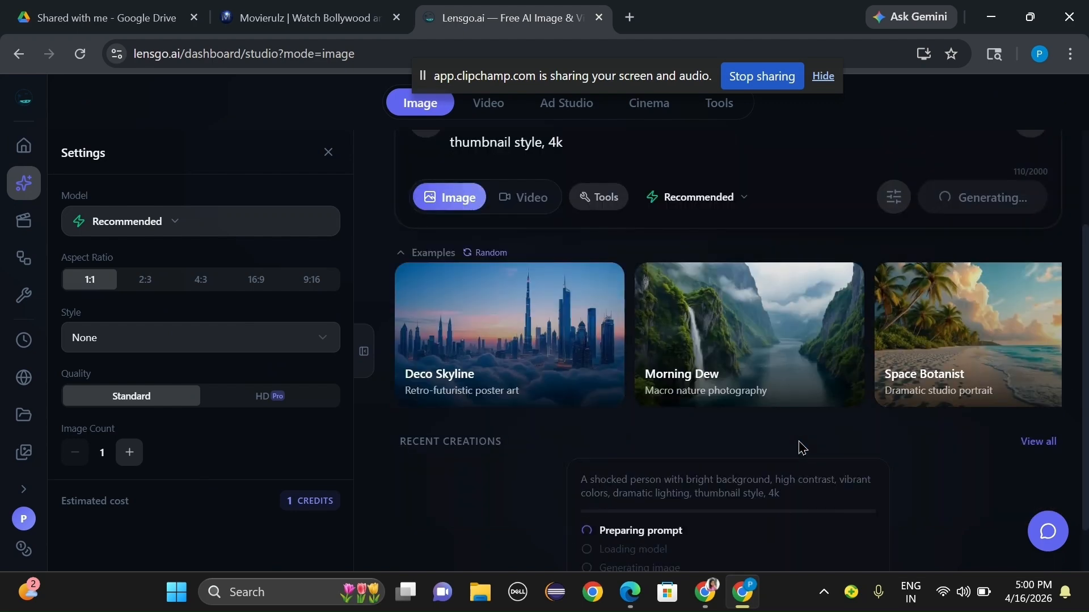
pyautogui.scroll(1, 799, 448)
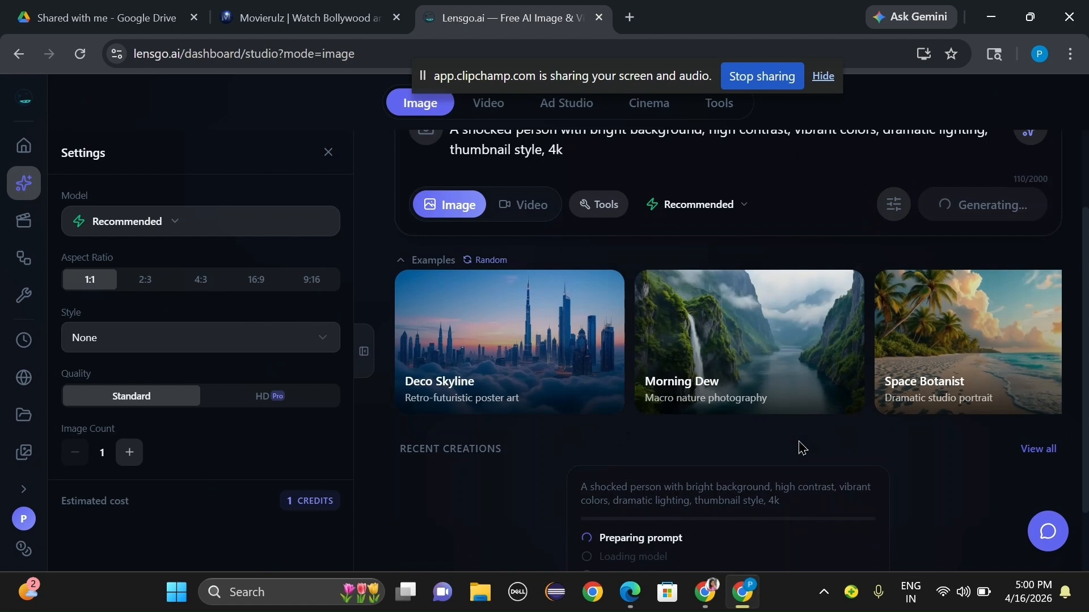
pyautogui.scroll(-1, 799, 448)
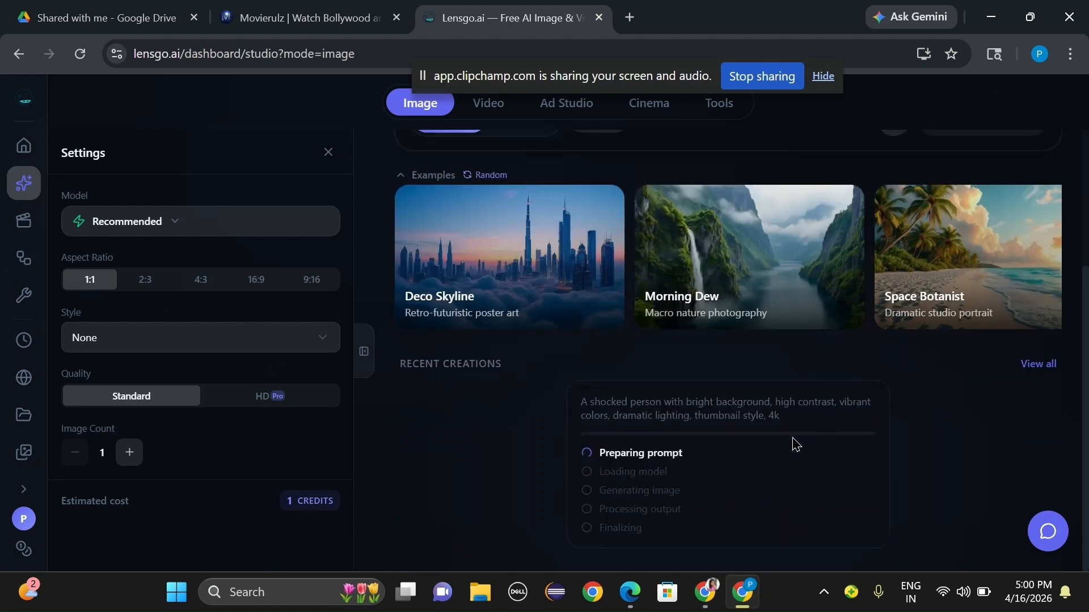
pyautogui.scroll(2, 794, 443)
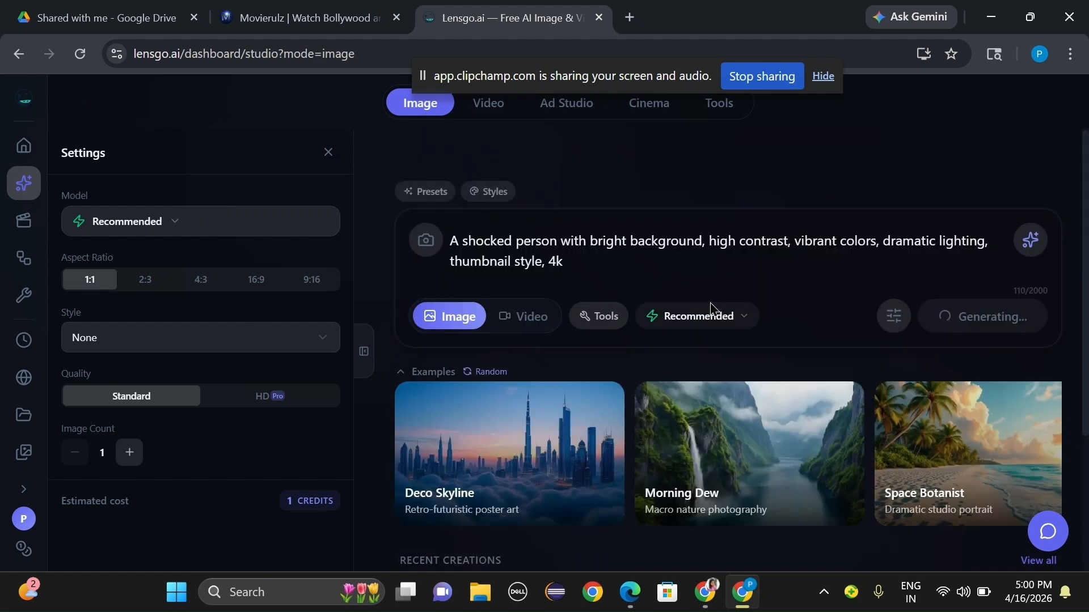
pyautogui.scroll(-2, 713, 309)
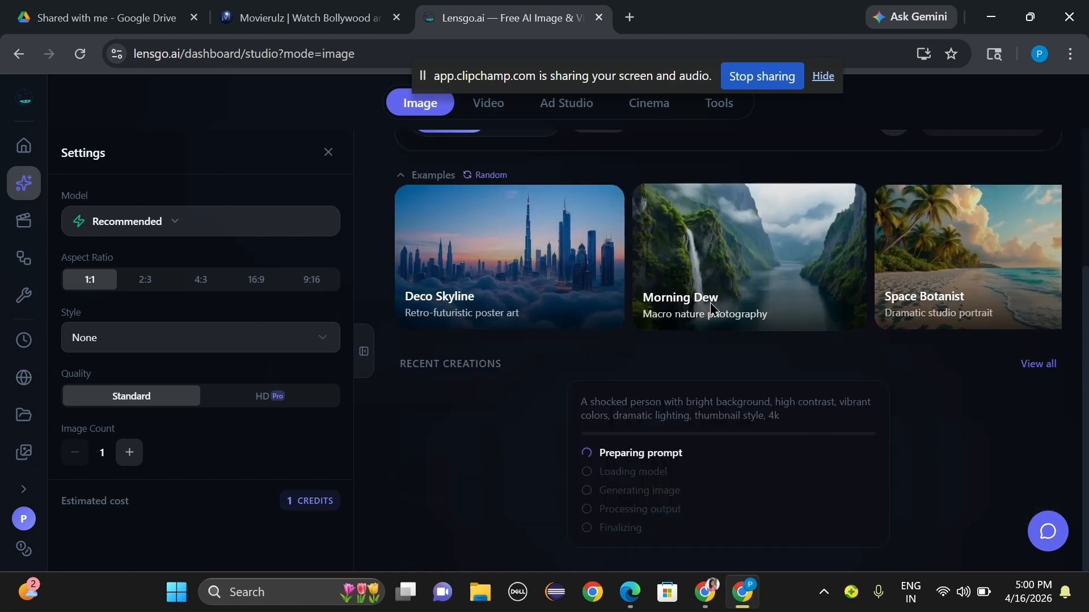
pyautogui.scroll(2, 712, 309)
pyautogui.scroll(1, 712, 323)
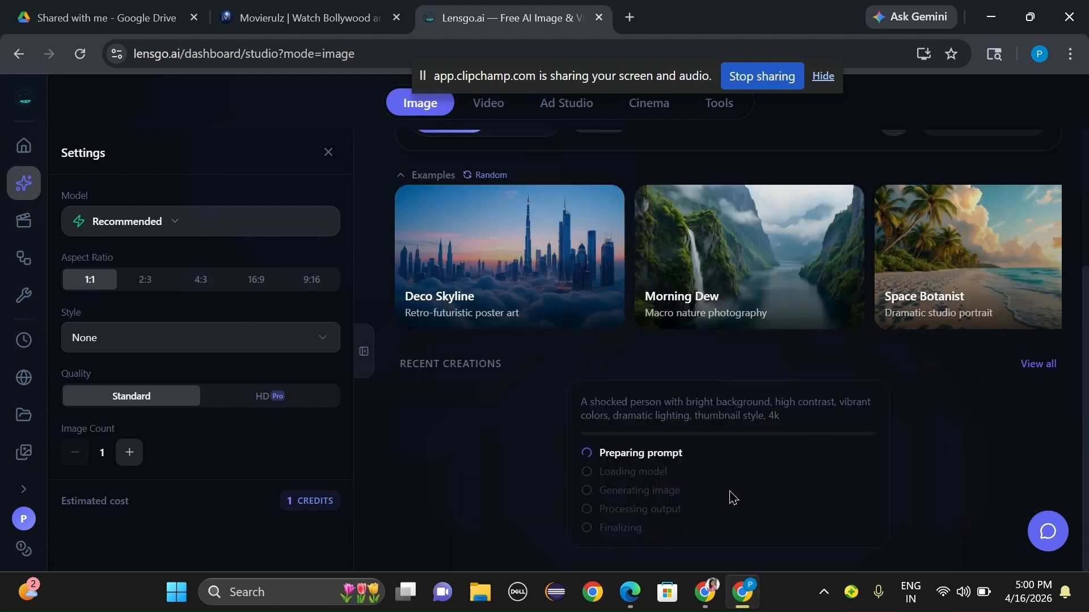
pyautogui.scroll(3, 724, 498)
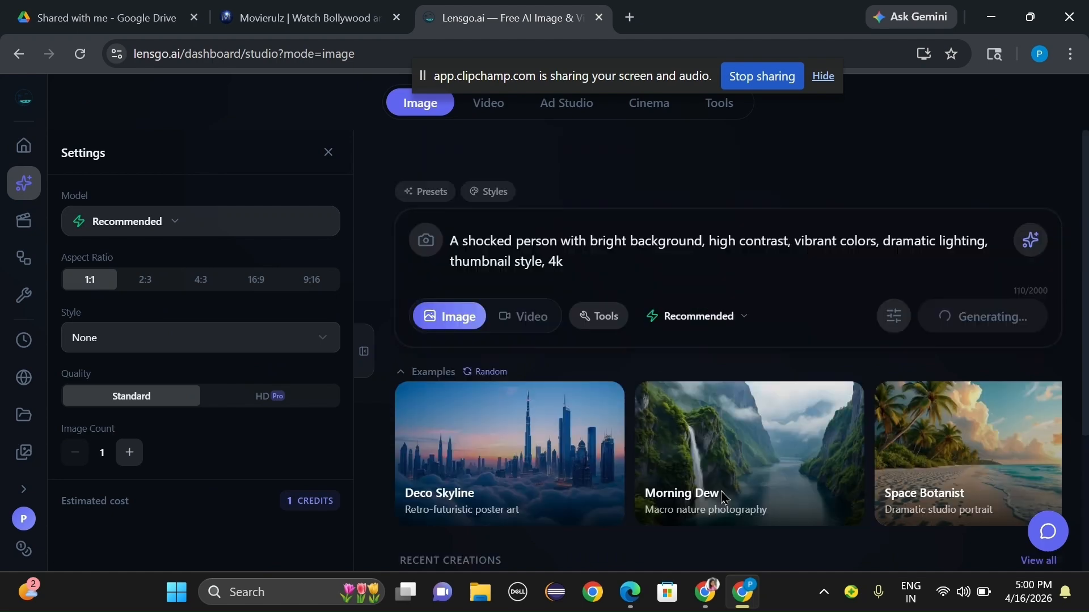
pyautogui.scroll(-3, 731, 356)
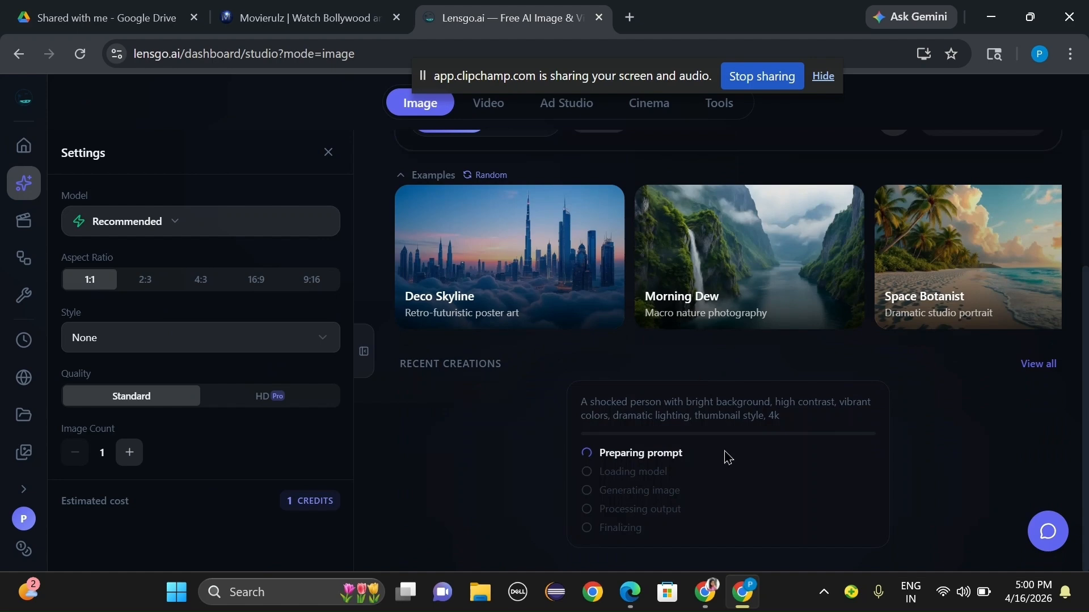
pyautogui.scroll(1, 720, 461)
pyautogui.scroll(-1, 712, 464)
pyautogui.scroll(3, 723, 393)
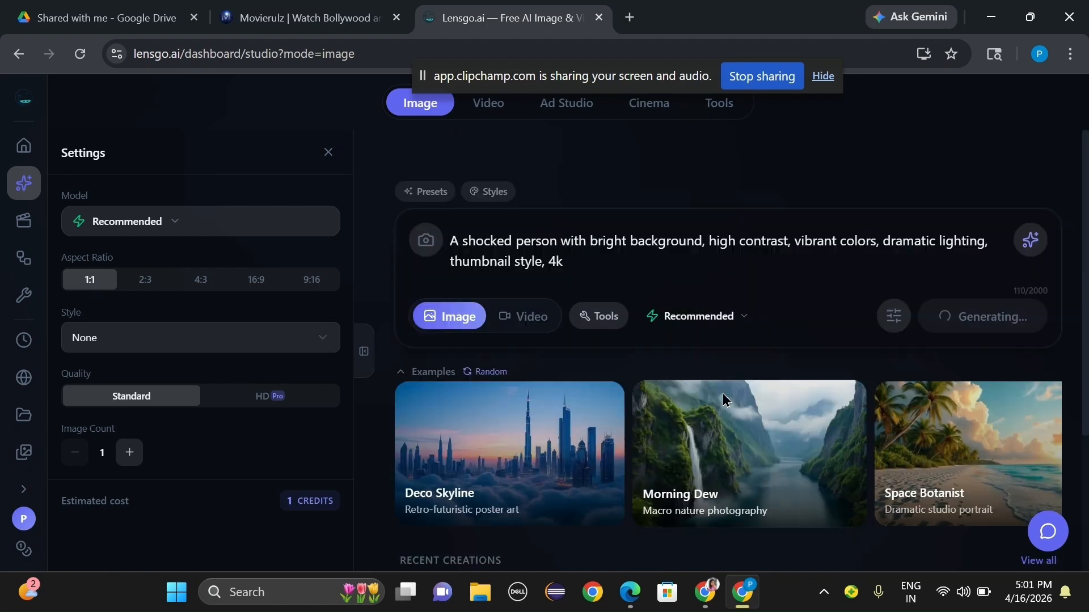
pyautogui.scroll(-3, 723, 399)
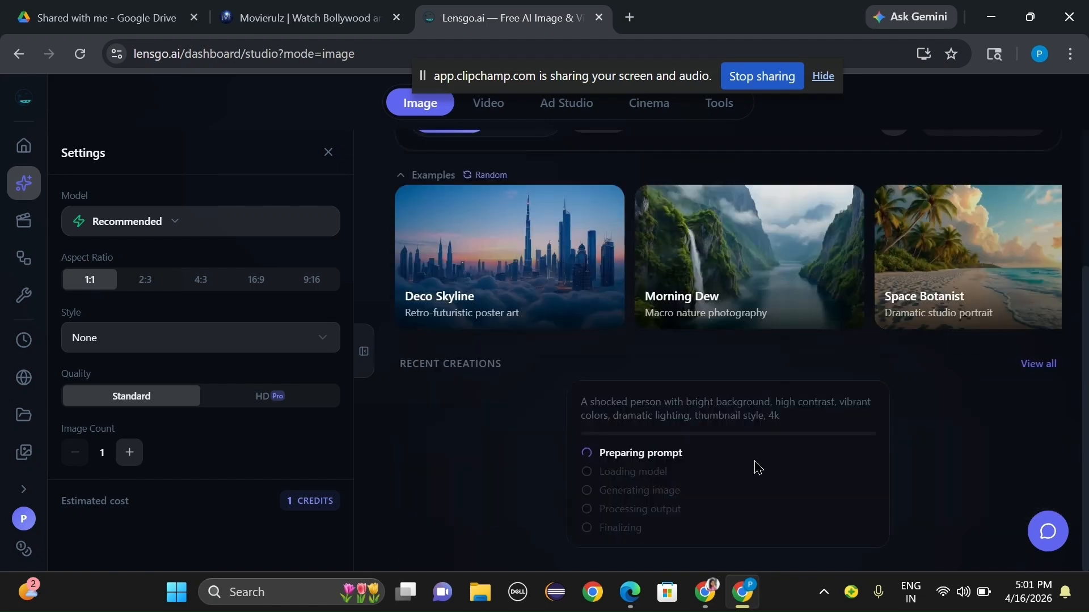
pyautogui.scroll(3, 757, 468)
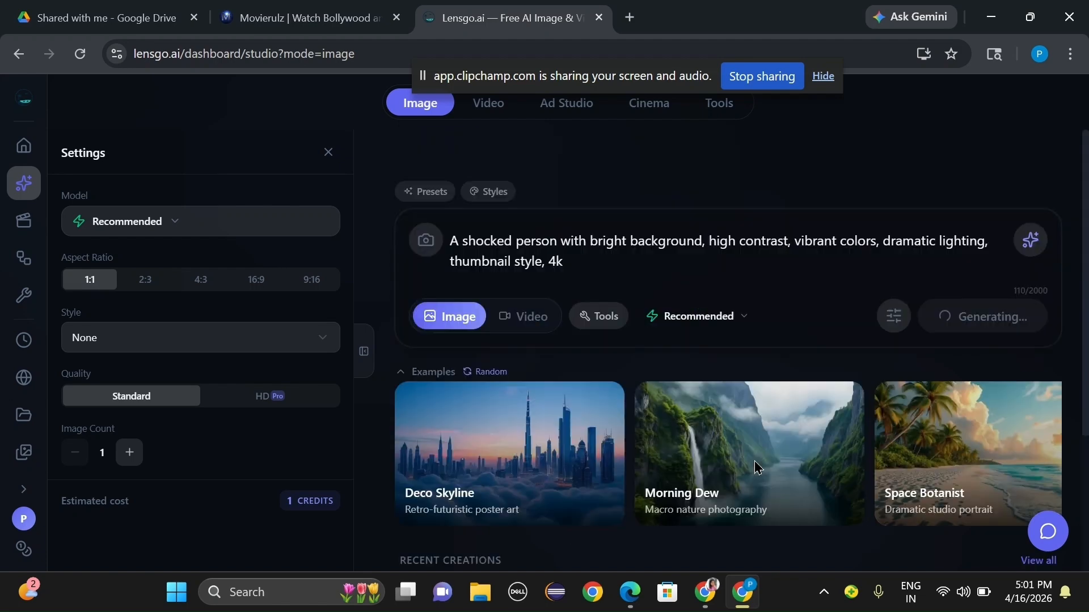
pyautogui.scroll(-3, 757, 468)
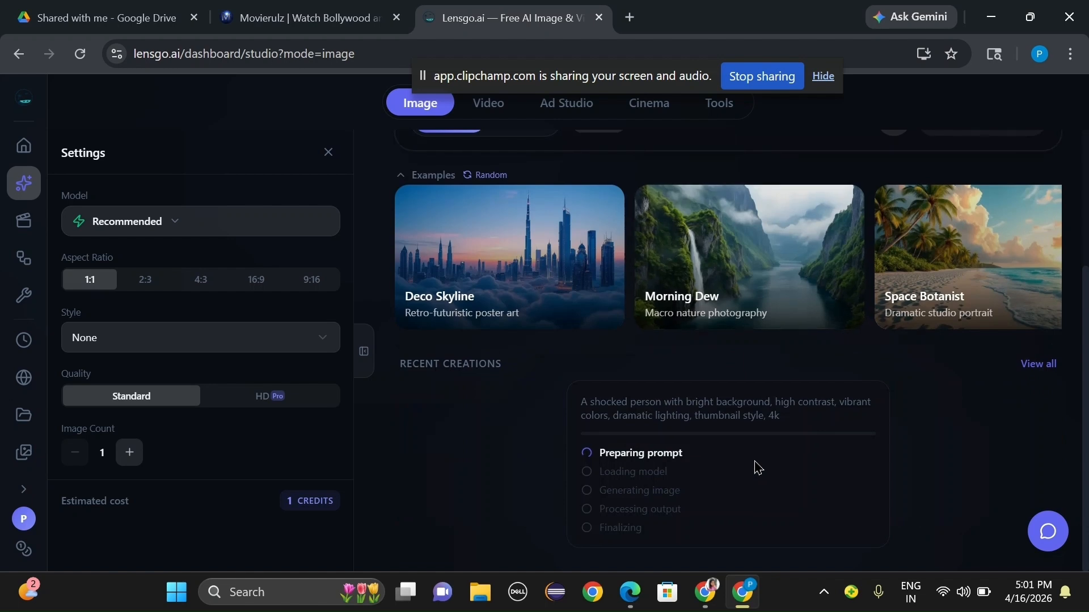
pyautogui.scroll(3, 757, 468)
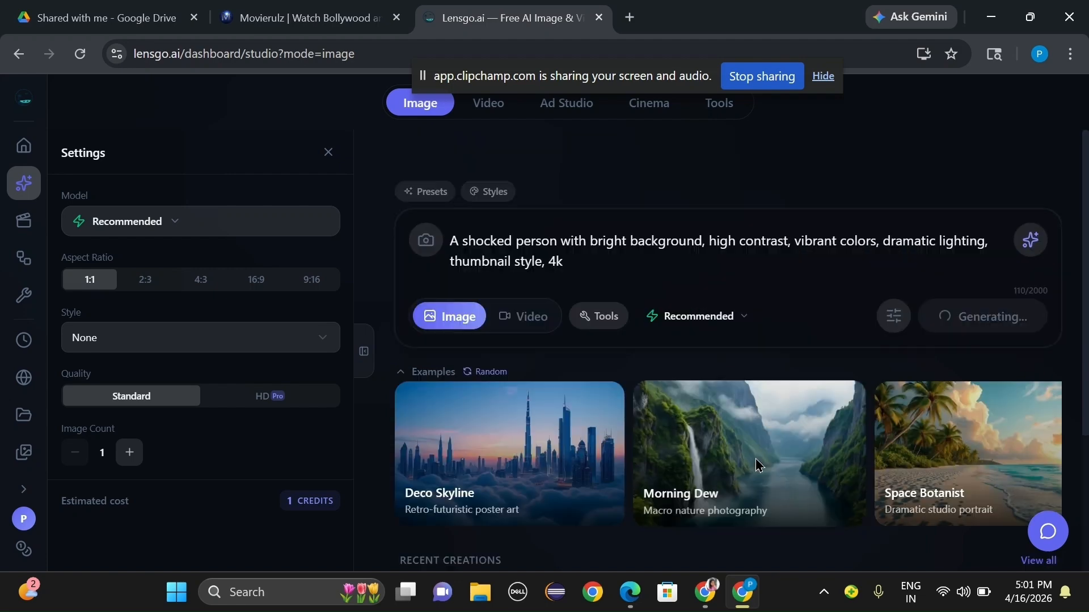
pyautogui.scroll(-3, 757, 465)
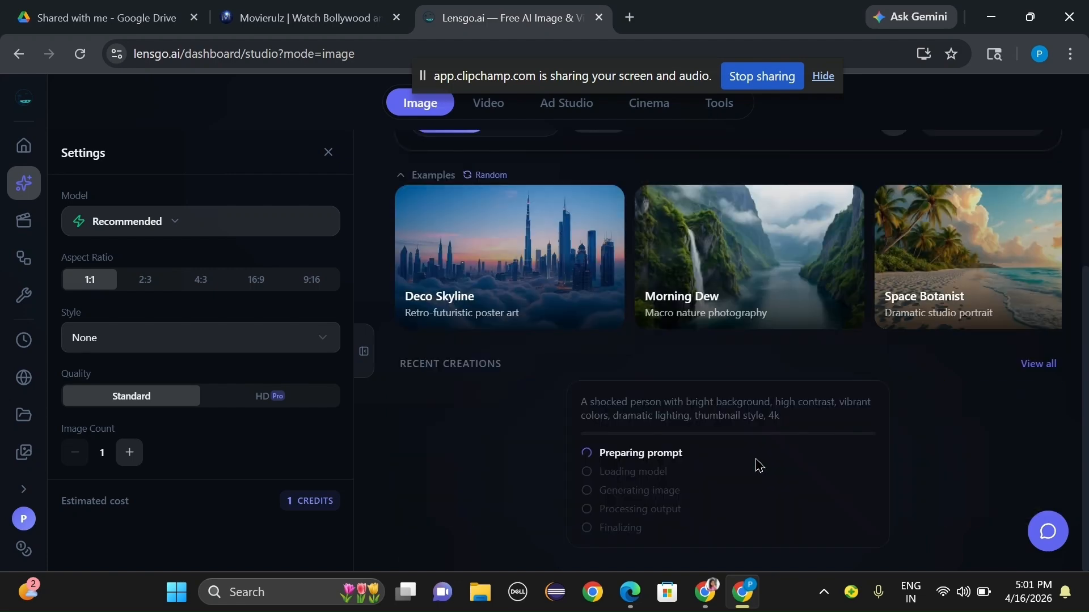
pyautogui.scroll(3, 758, 465)
pyautogui.scroll(-1, 758, 463)
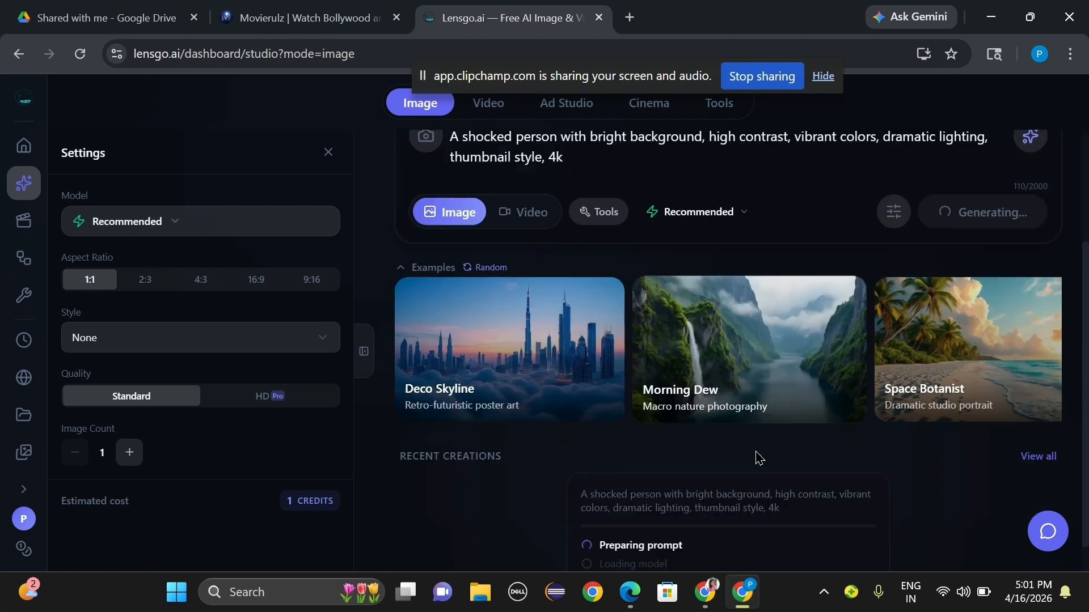
pyautogui.scroll(-1, 757, 458)
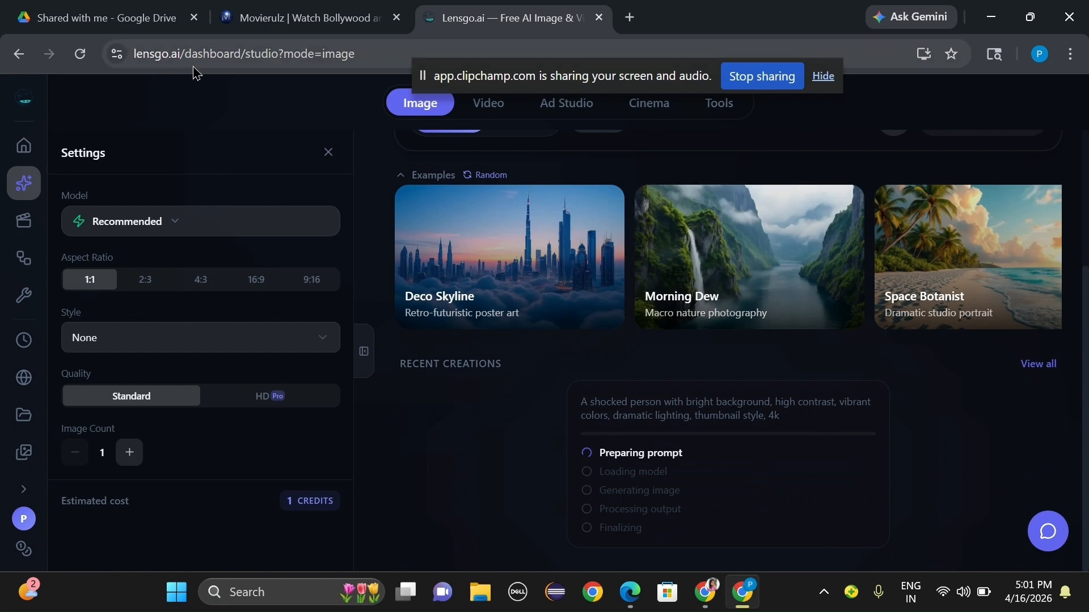
# Reload the studio page and examine the generated shocked-person image and its HD preview among the recent creations.
pyautogui.click(79, 57)
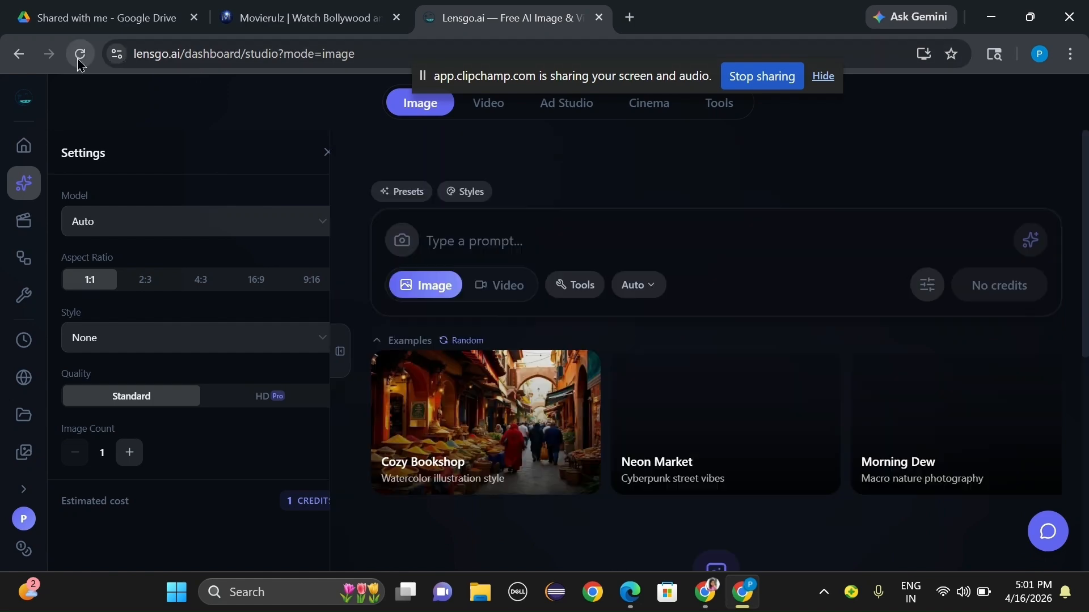
pyautogui.scroll(-1, 709, 326)
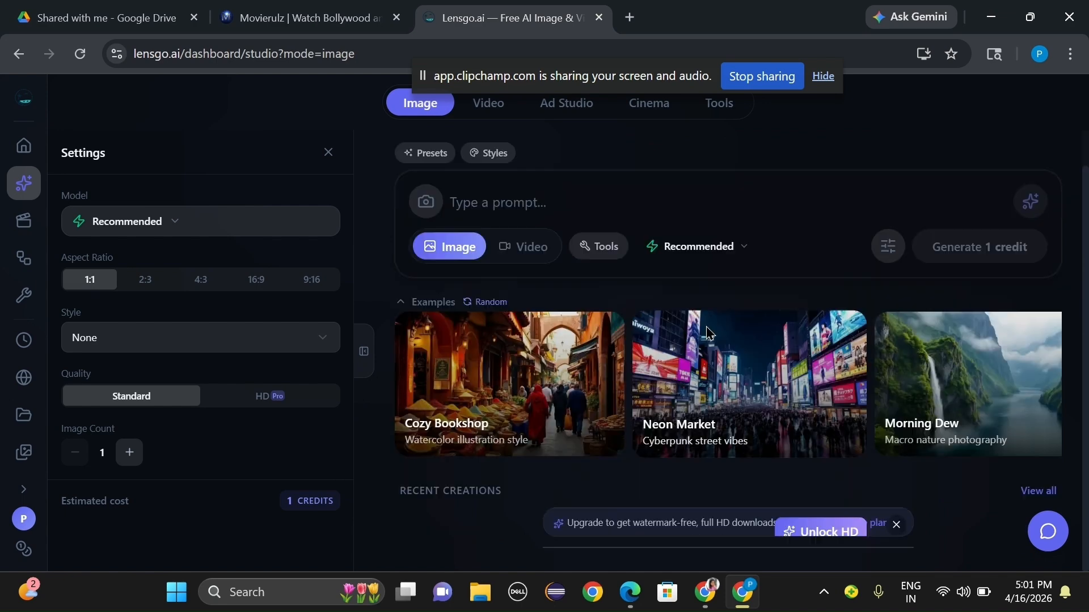
pyautogui.scroll(-5, 706, 352)
pyautogui.moveTo(701, 373)
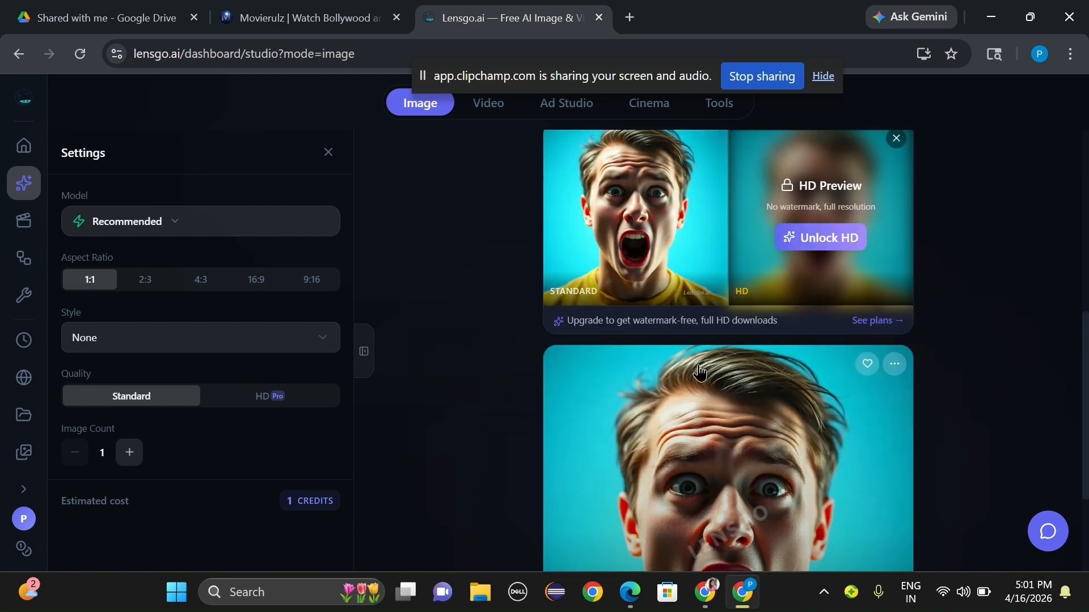
pyautogui.scroll(-3, 700, 372)
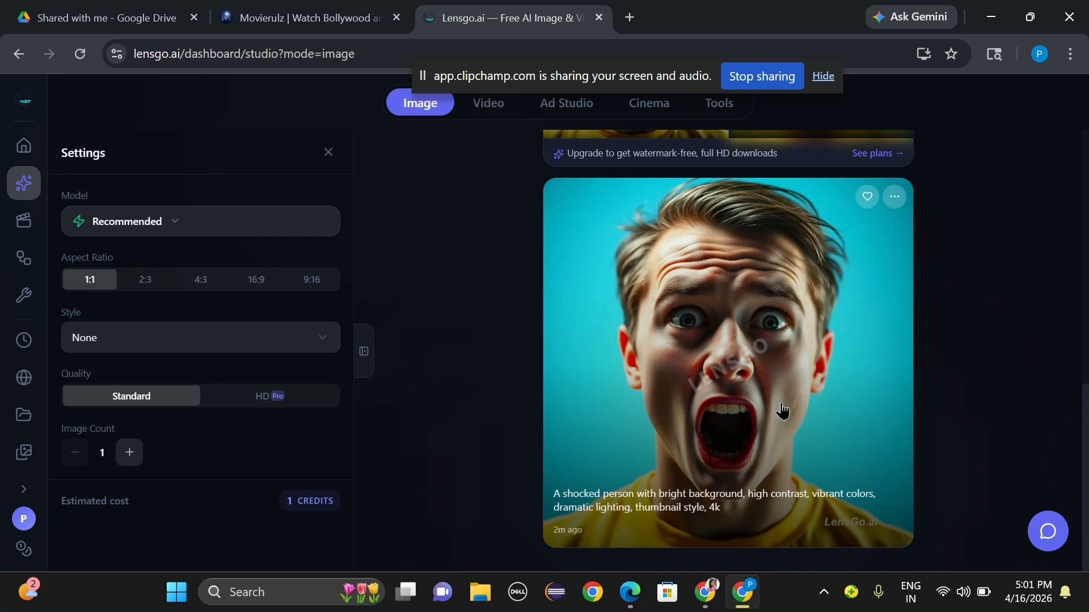
pyautogui.scroll(5, 783, 409)
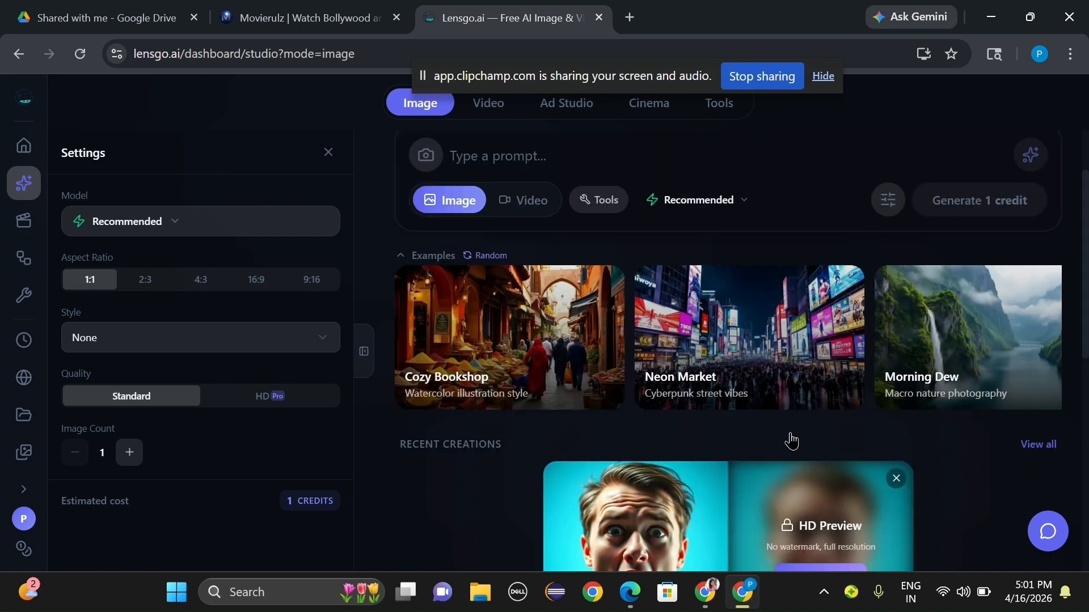
pyautogui.scroll(-4, 792, 441)
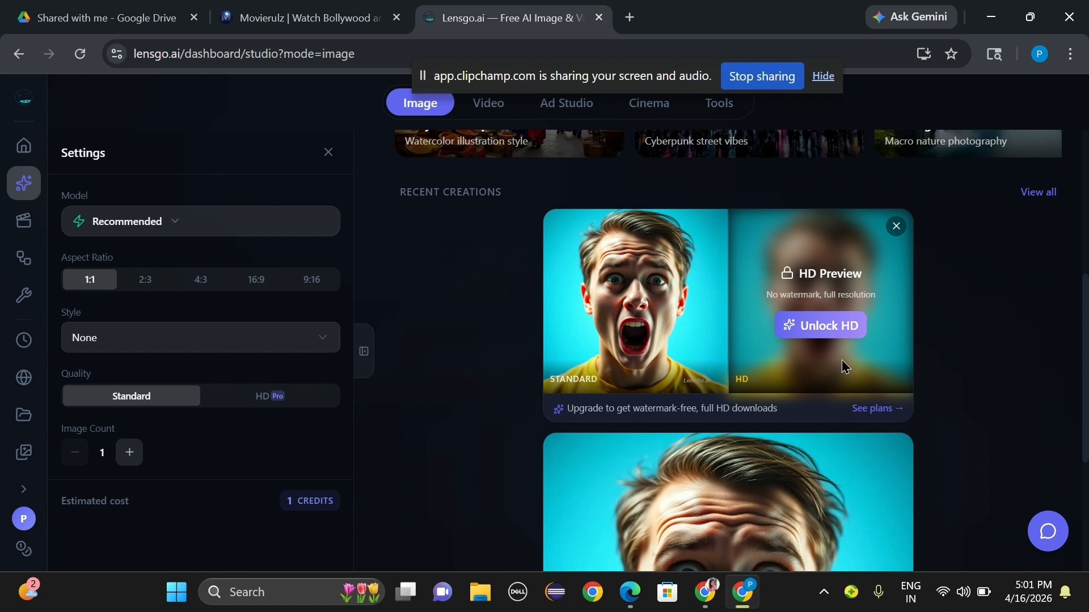
pyautogui.scroll(-4, 732, 468)
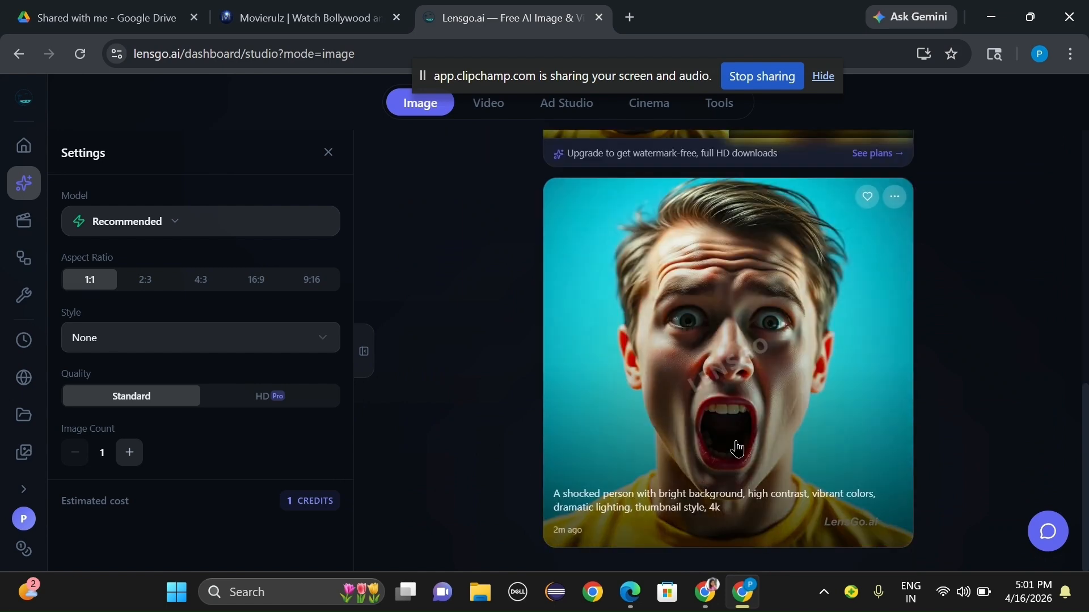
# Examine the generated shocked-person image in its detail view, including the prompt, format and available options, and close the view.
pyautogui.click(855, 210)
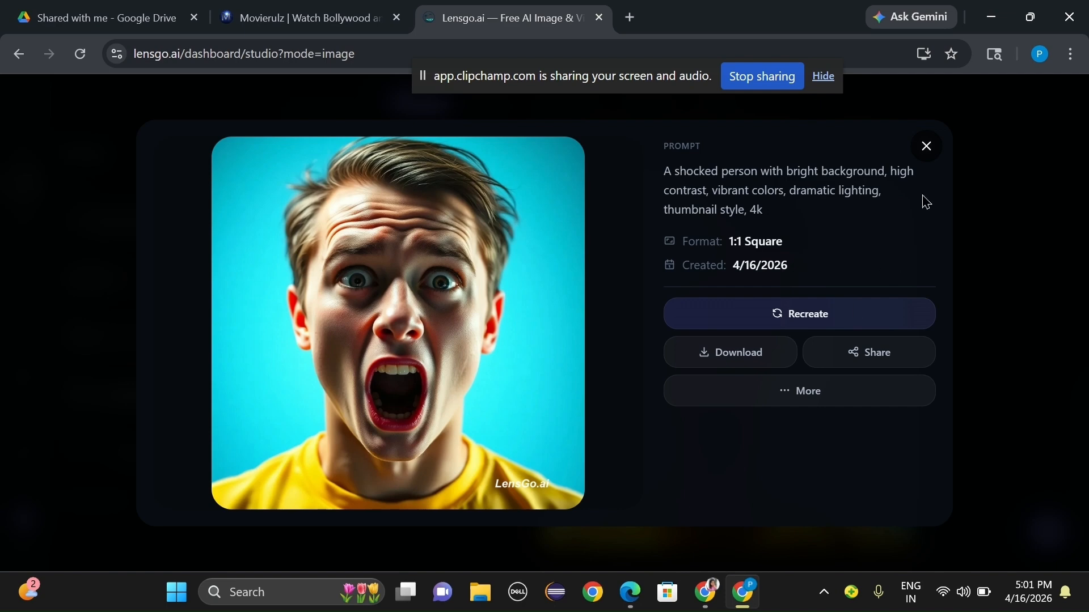
pyautogui.click(927, 149)
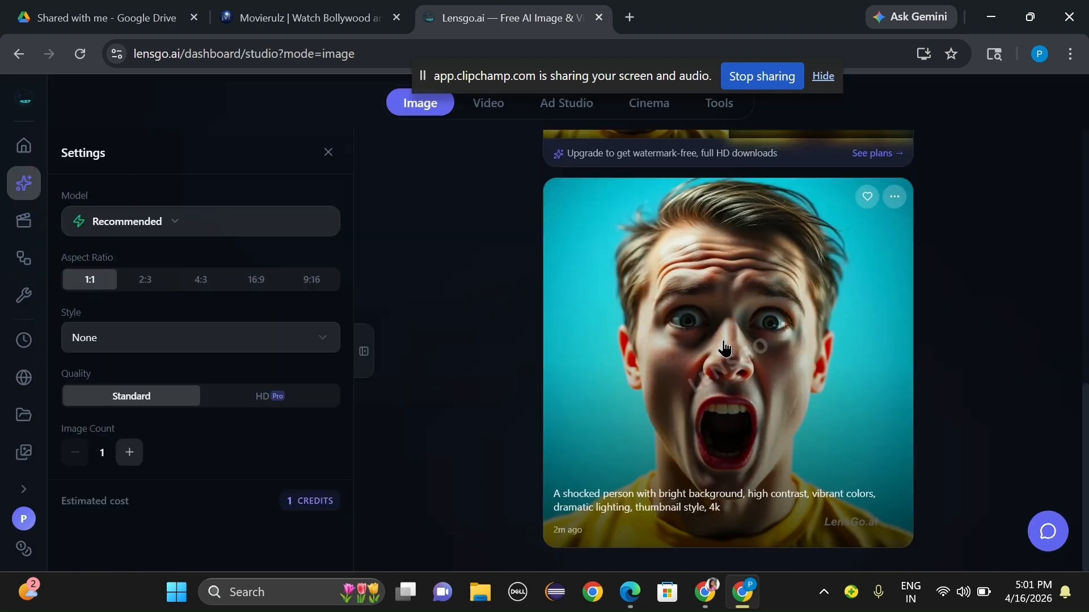
pyautogui.rightClick(750, 340)
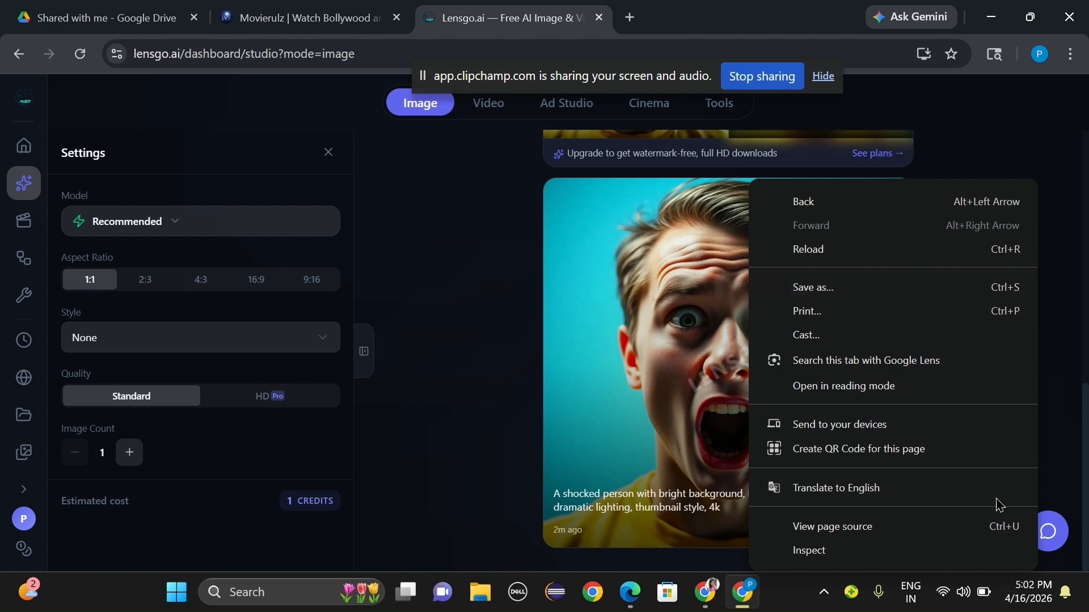
pyautogui.click(721, 305)
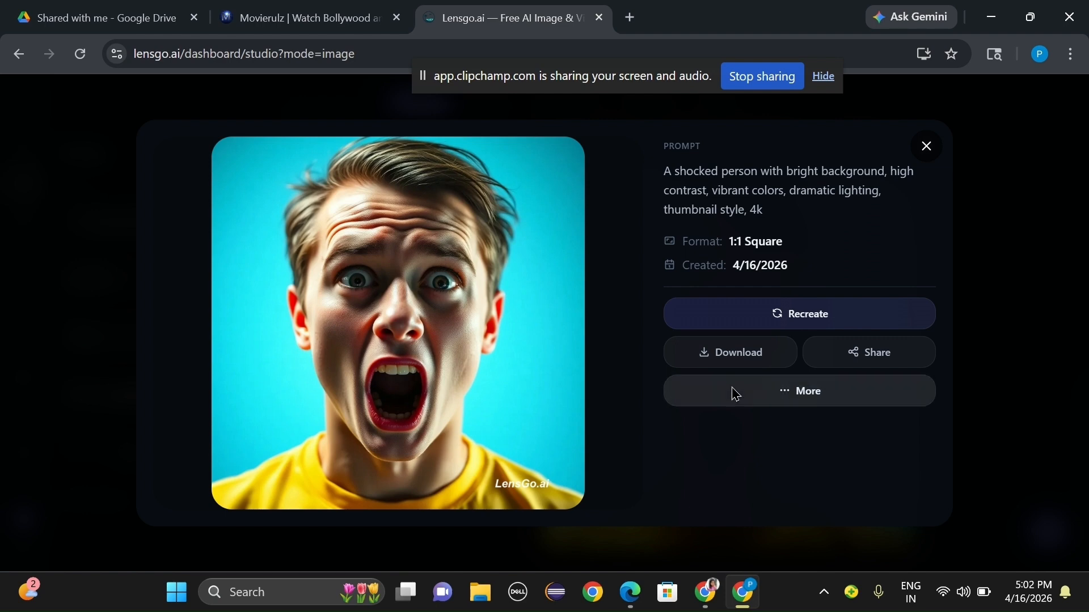
pyautogui.click(928, 149)
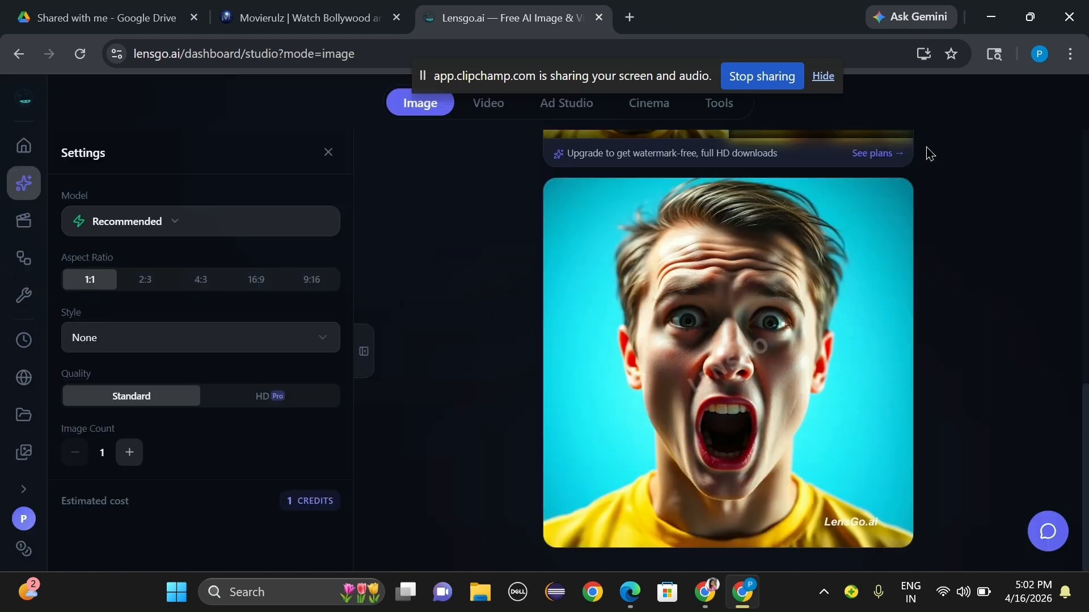
# Download the generated shocked-person image in standard quality with watermark, dismissing the HD upgrade offer.
pyautogui.moveTo(900, 222)
pyautogui.click(901, 200)
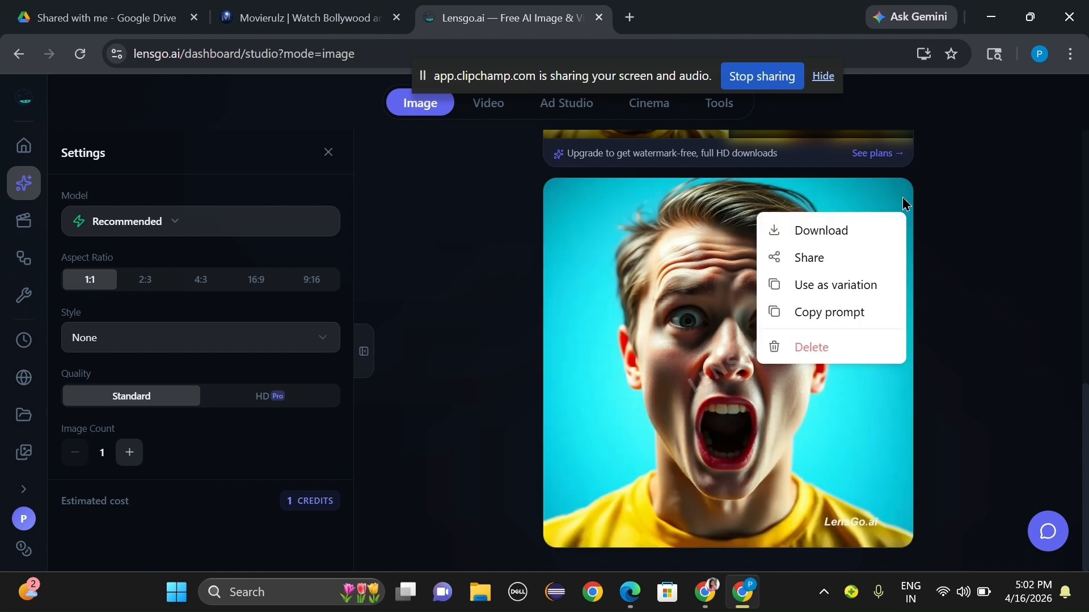
pyautogui.click(860, 238)
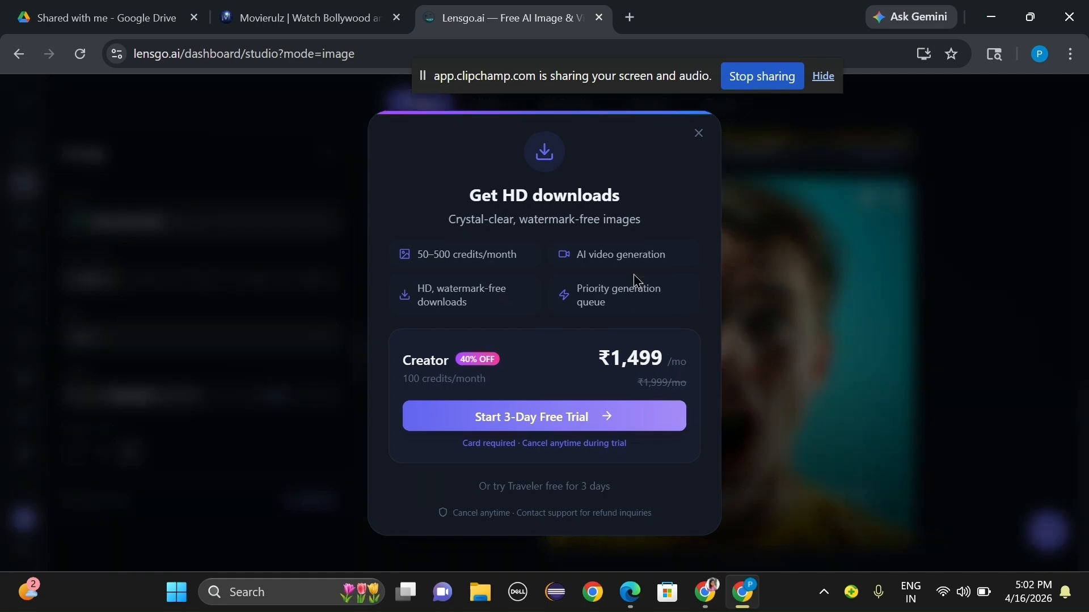
pyautogui.click(699, 135)
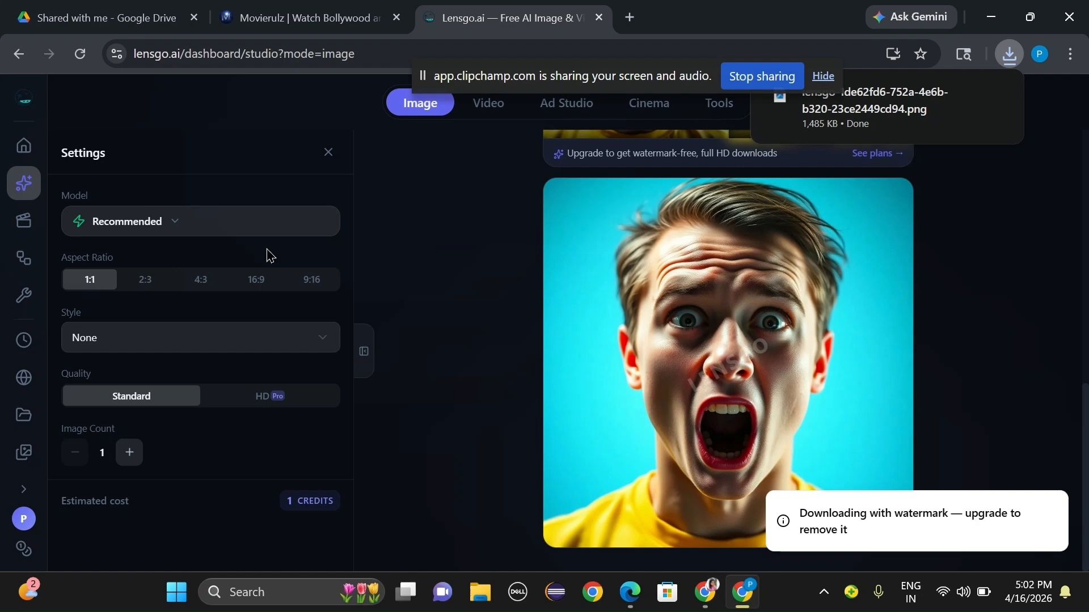
# Open the Ad Studio to read its guide on how ad creation works, and return to the dashboard home page.
pyautogui.scroll(4, 493, 203)
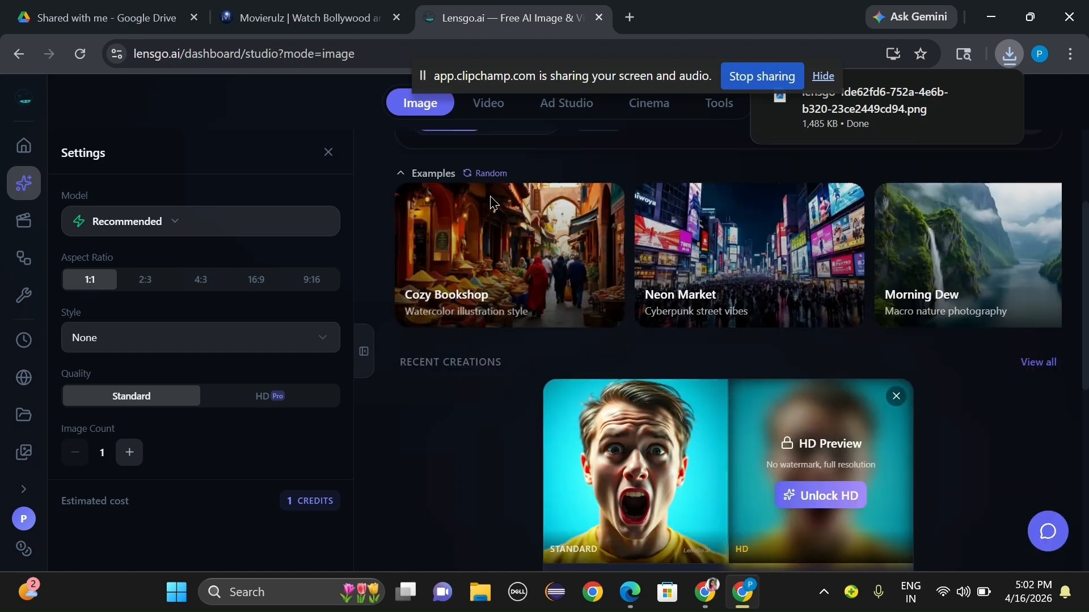
pyautogui.scroll(3, 494, 203)
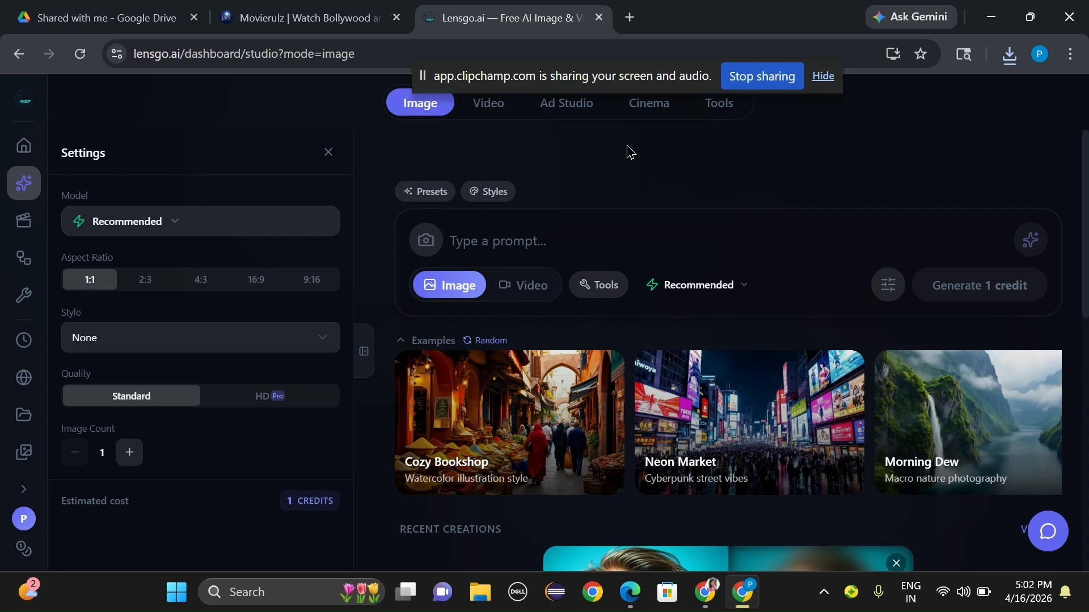
pyautogui.moveTo(579, 88); pyautogui.dragTo(631, 181)
pyautogui.click(565, 110)
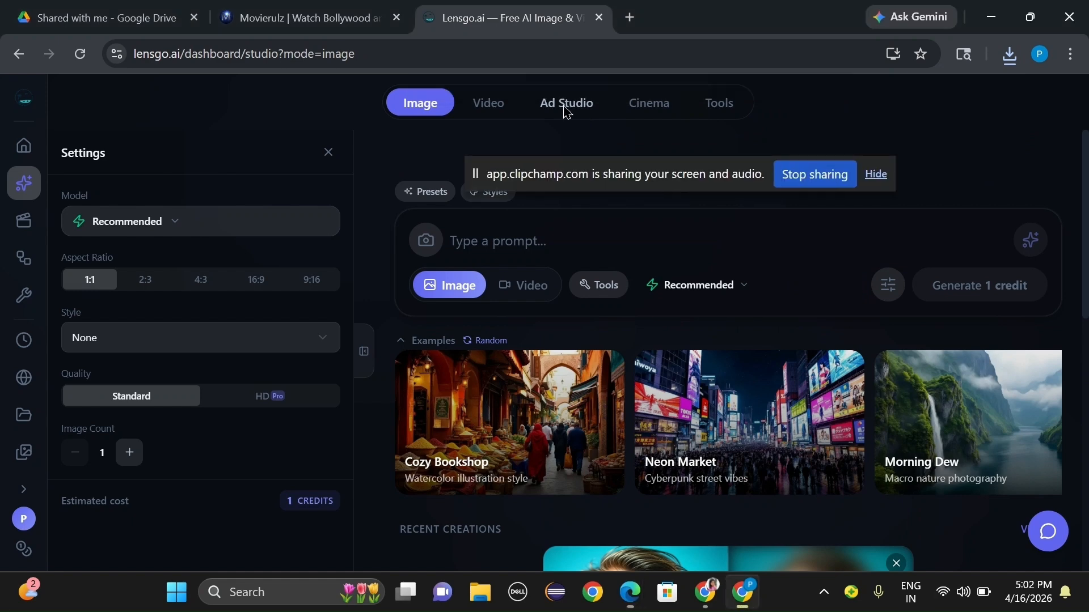
pyautogui.click(565, 104)
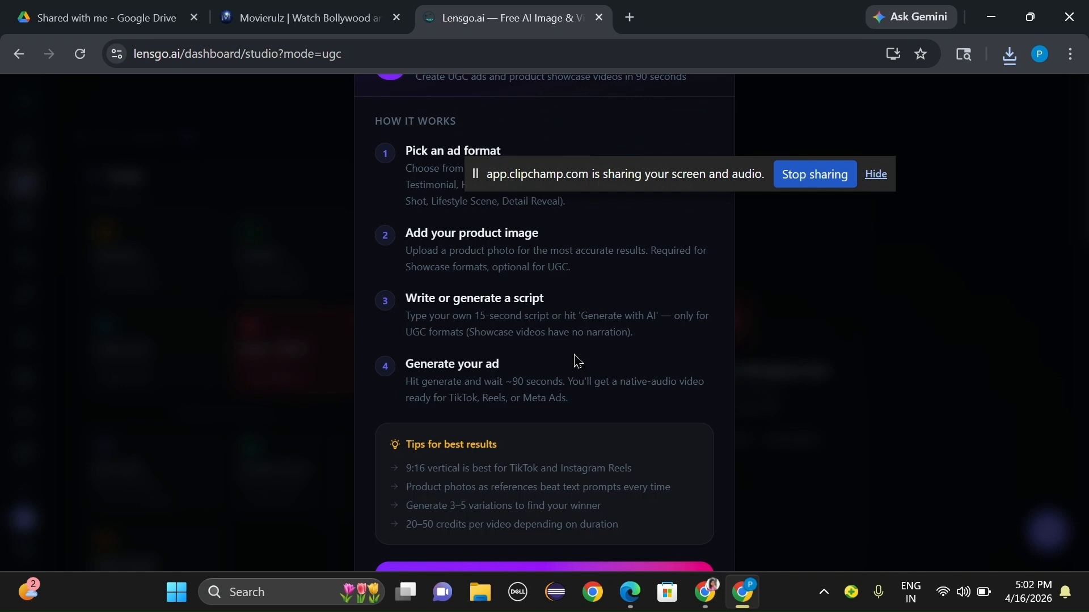
pyautogui.click(27, 59)
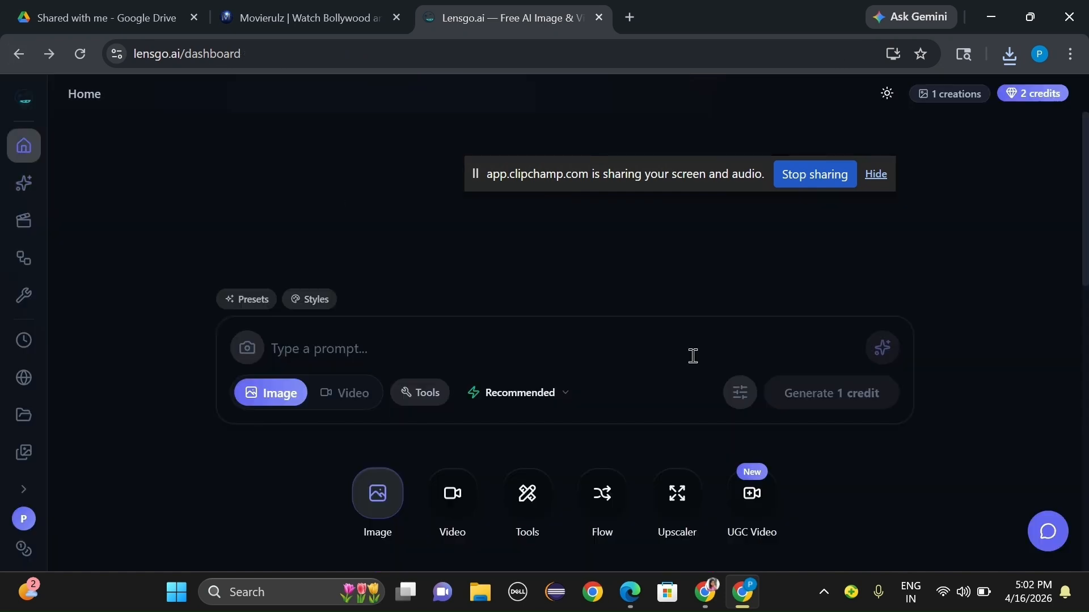